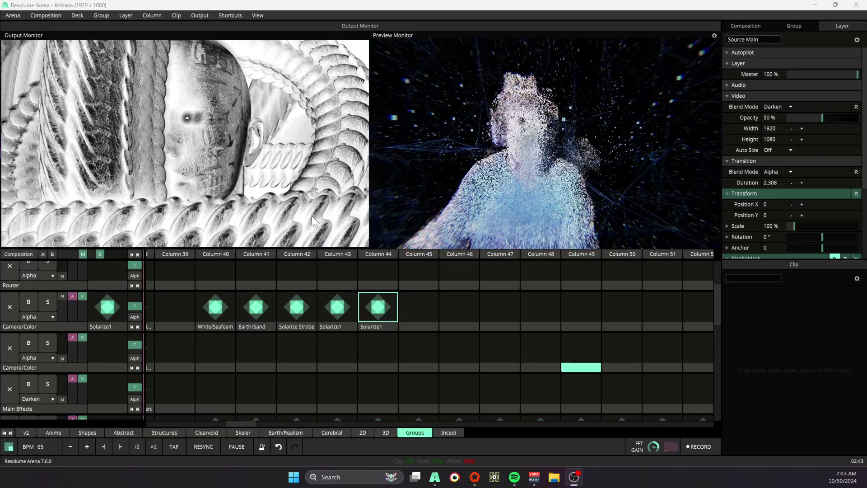
Launch the Solarize1 clip in column 44 and try center brightness values of 0.08 and 0.63 before restoring 0.5
left_click(379, 325)
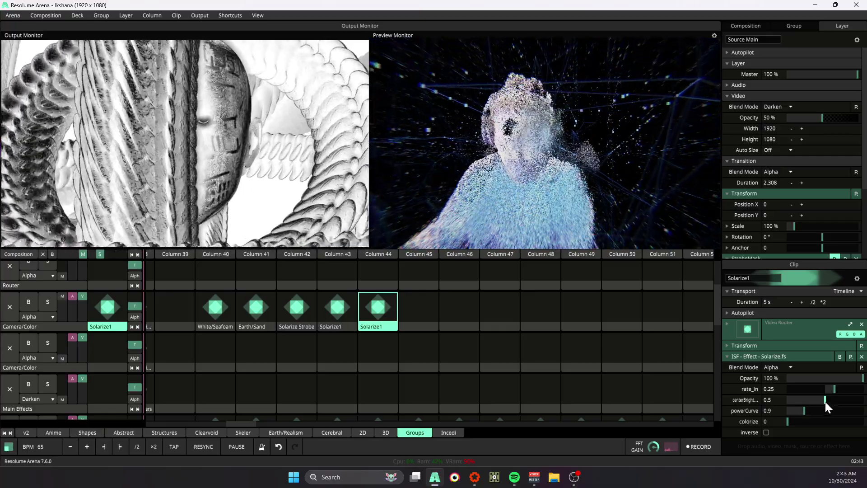
mouse_move(826, 401)
left_click_drag(826, 400, 796, 400)
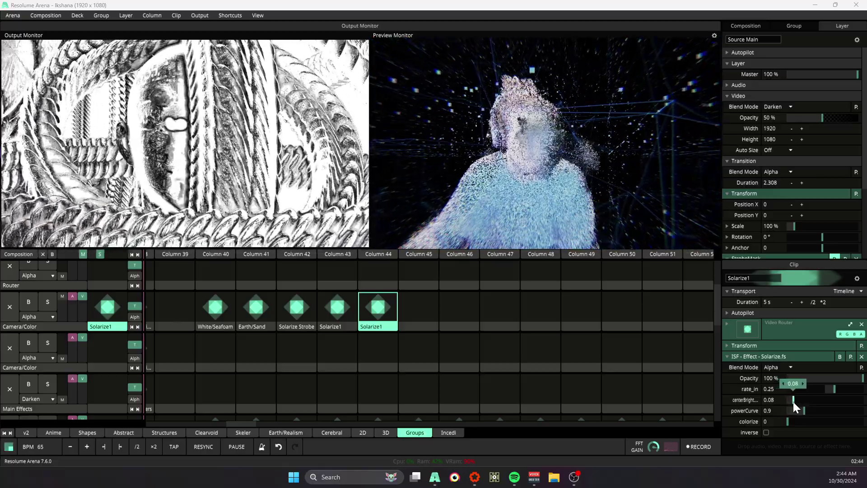
left_click_drag(794, 402, 835, 402)
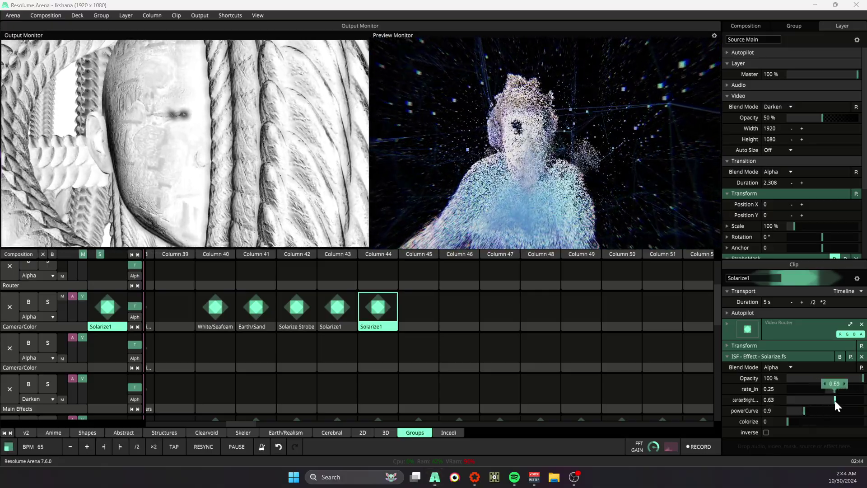
double_click(836, 399)
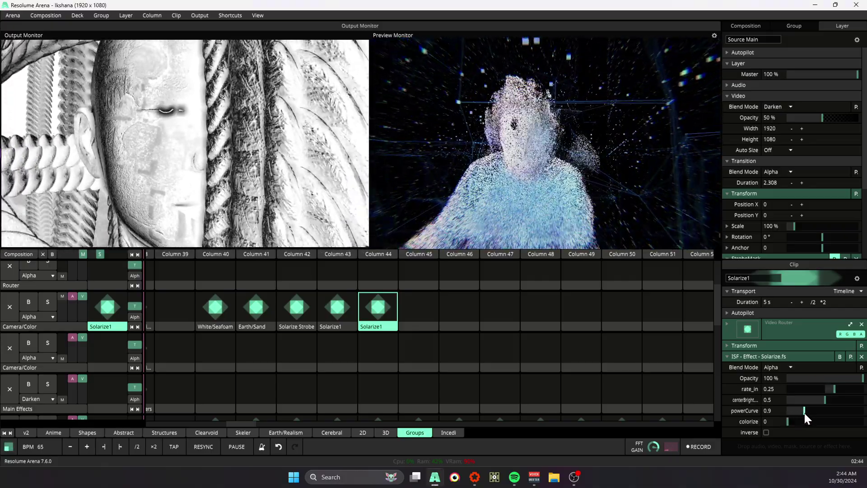
Try lower power curve values of 0.55 and 0.12 on the Solarize effect and restore 0.9
mouse_move(804, 413)
left_mouse_down()
mouse_move(796, 413)
mouse_move(820, 414)
left_mouse_up()
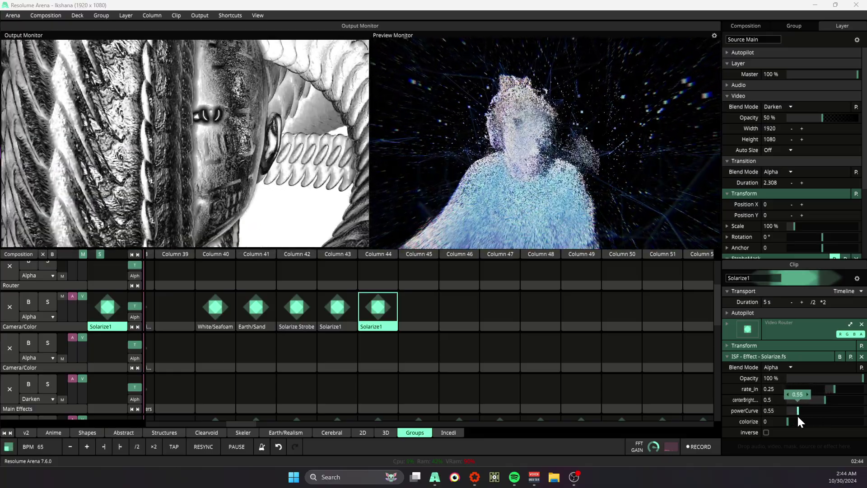
left_click_drag(788, 416, 790, 413)
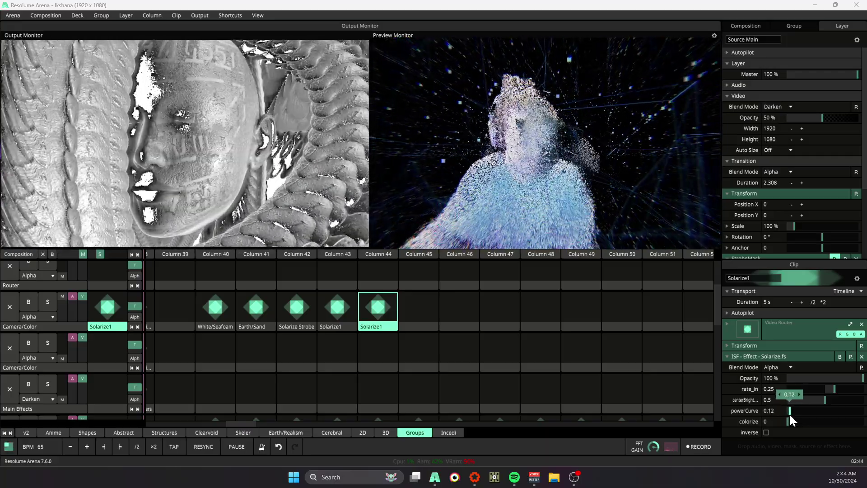
left_click_drag(797, 413, 804, 413)
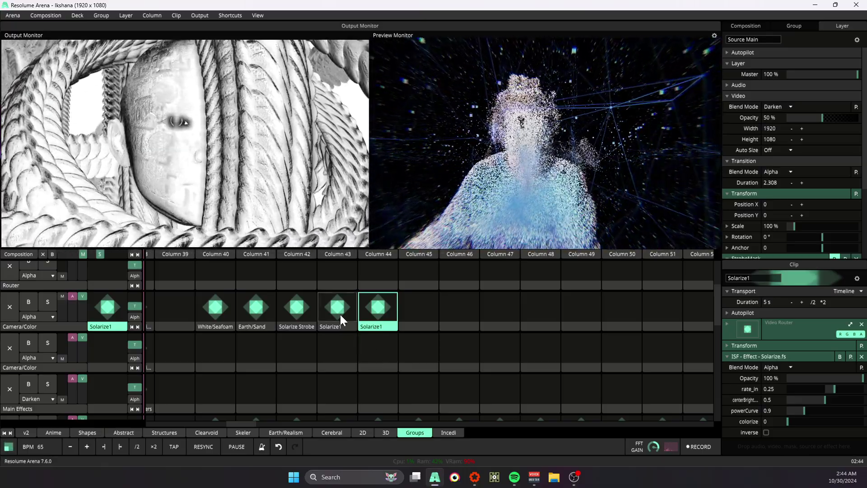
Launch the Solarize1 clip in column 43 and examine the curve options of its Solarize opacity envelope
left_click(340, 314)
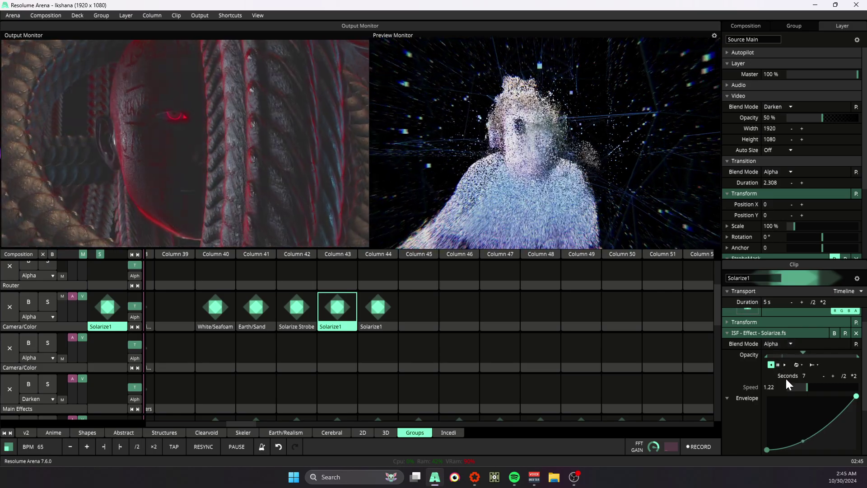
scroll(788, 380, "down", 2)
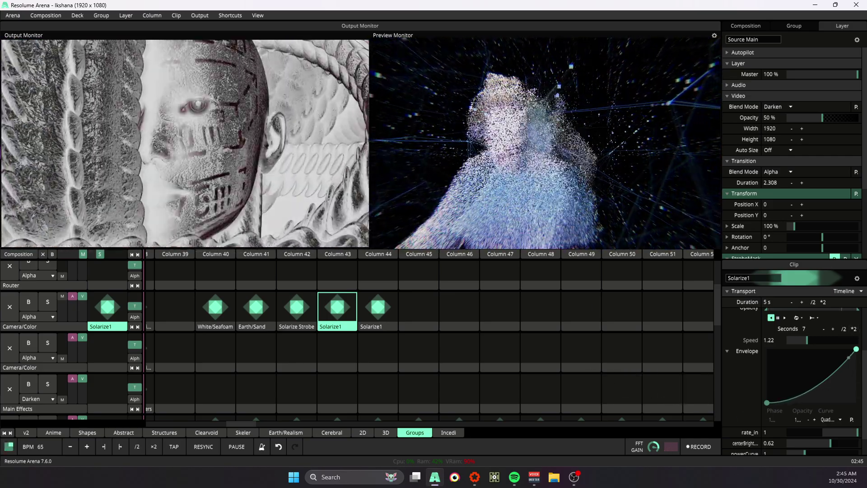
left_click(836, 419)
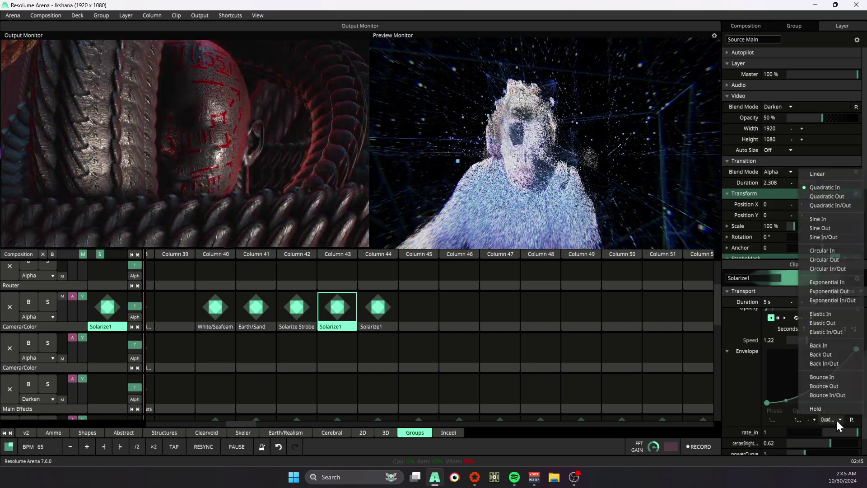
left_click(836, 419)
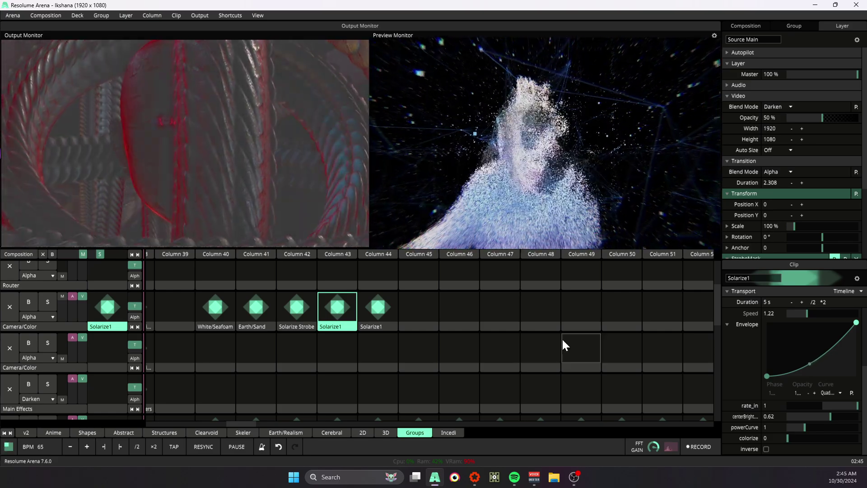
Try a 6.9-second duration for the Solarize opacity animation and return it to 7 seconds
scroll(563, 340, "up", 1)
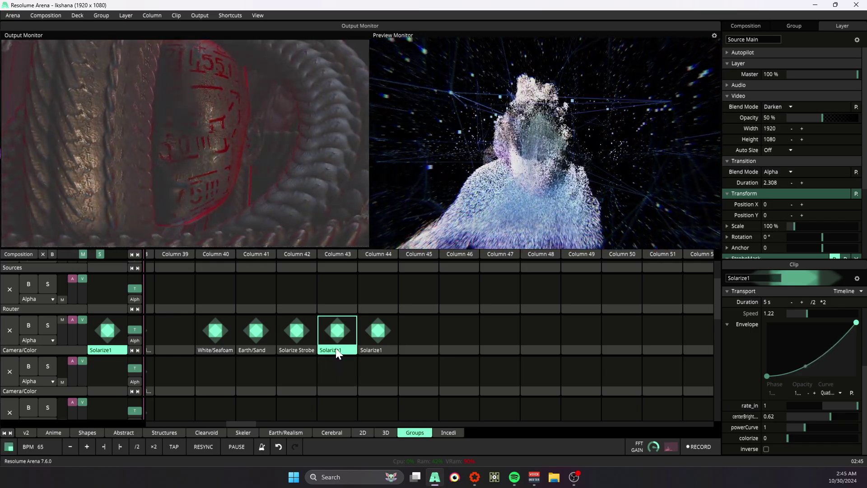
scroll(733, 388, "up", 2)
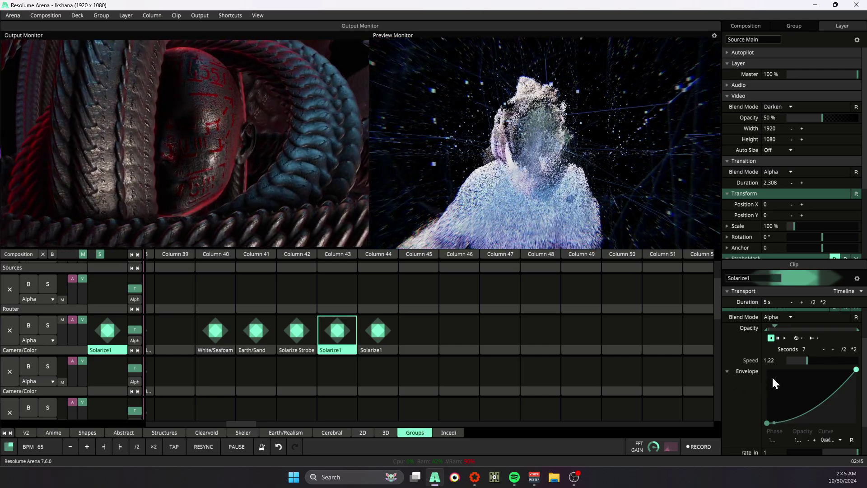
scroll(806, 395, "up", 2)
left_click(805, 396)
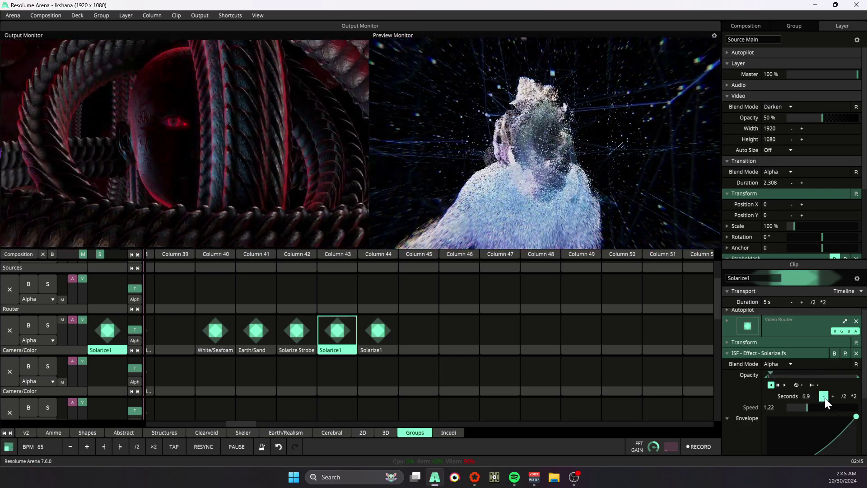
left_click(824, 396)
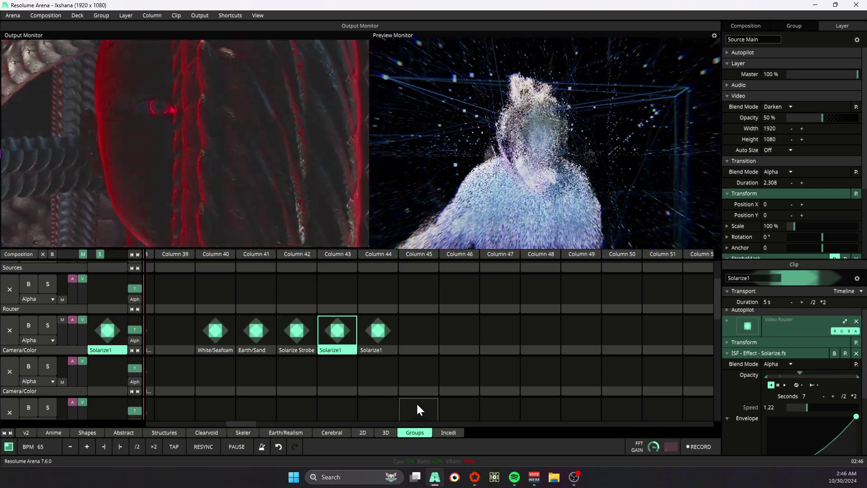
Launch the Solarize Strobe clip in column 42 and expand its FeedbackPro, AceTrails and Solarize effect settings
left_click(298, 337)
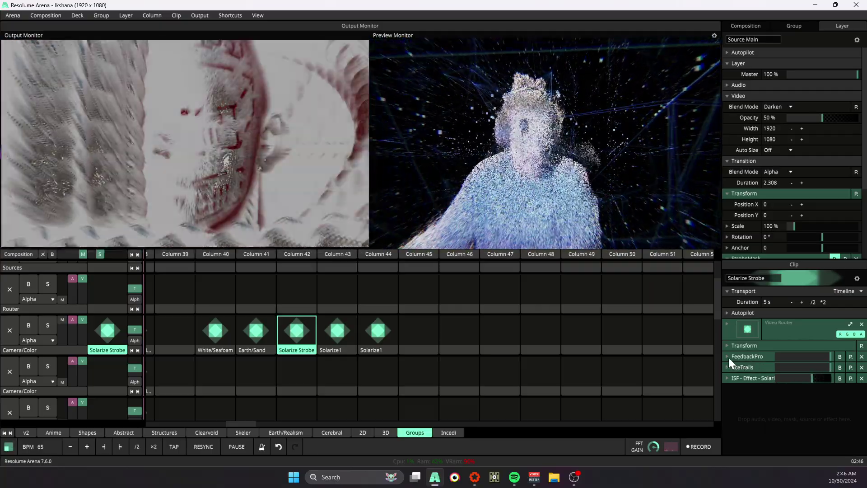
left_click(728, 357)
scroll(741, 376, "down", 1)
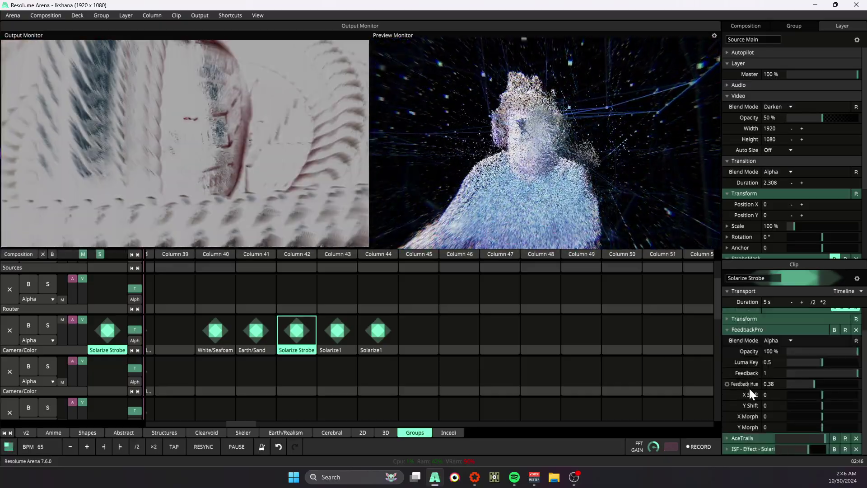
left_click(727, 438)
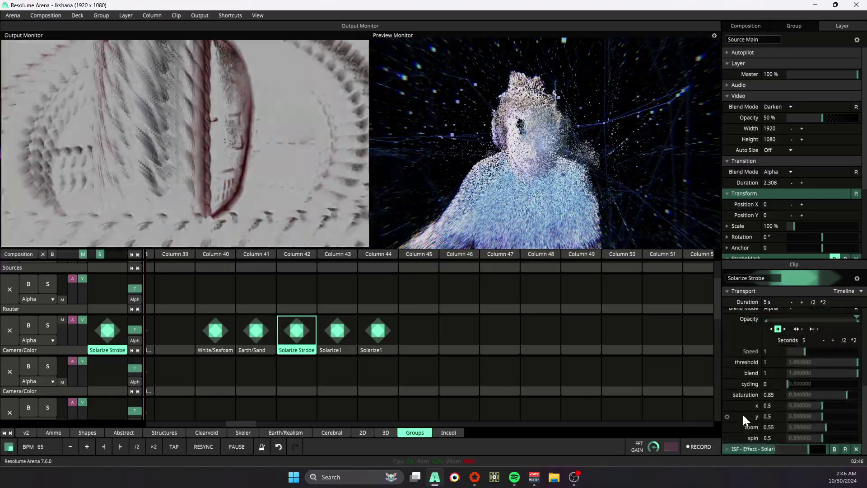
scroll(749, 369, "up", 3)
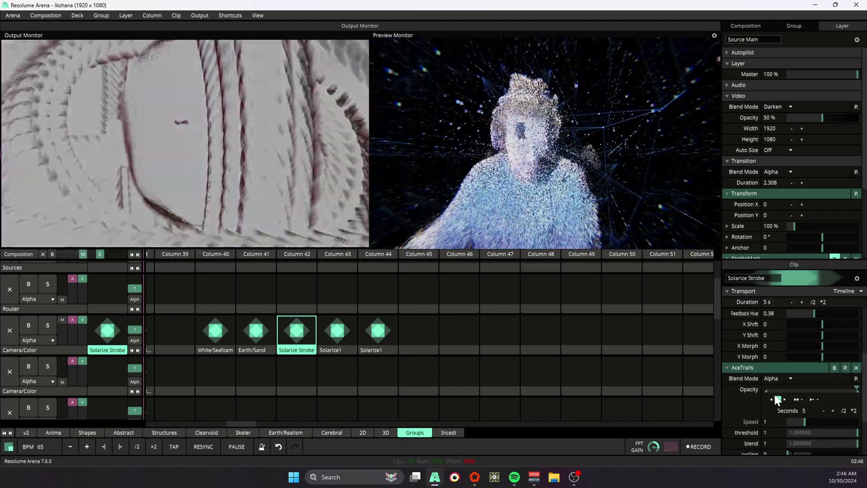
scroll(822, 394, "down", 3)
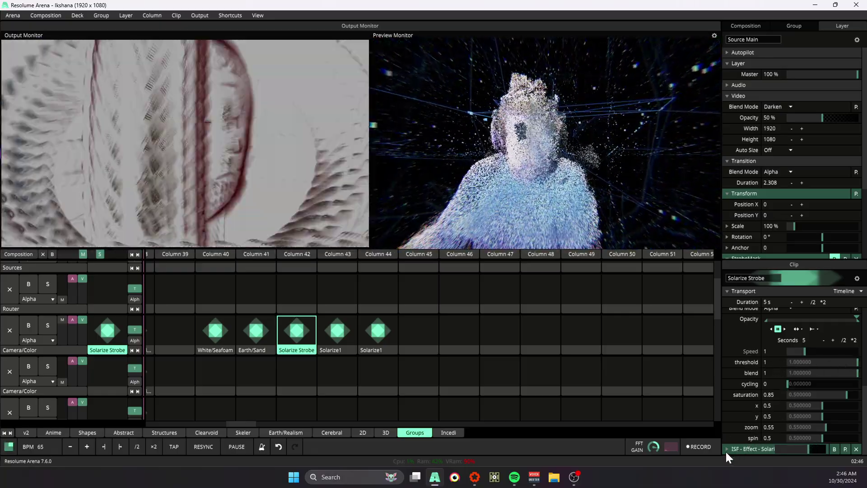
left_click(726, 449)
scroll(725, 451, "down", 5)
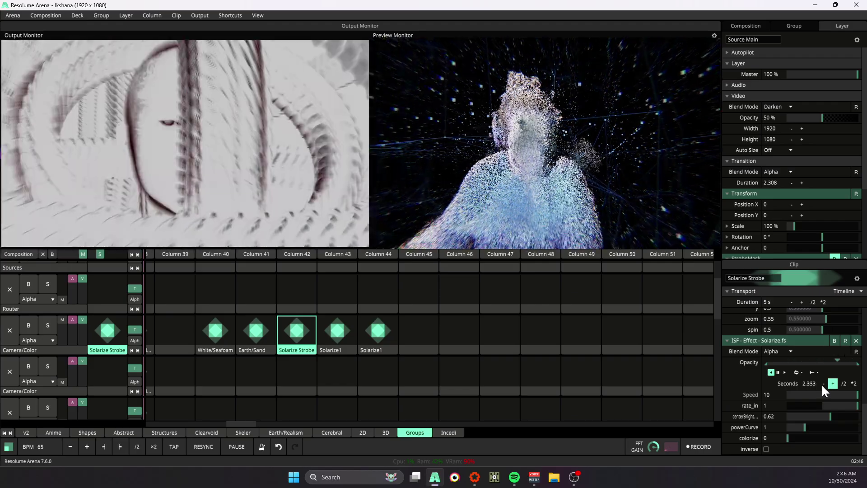
Try a 1-second Solarize opacity animation on the Solarize Strobe clip and set its duration to 2.667 seconds
left_click(823, 384)
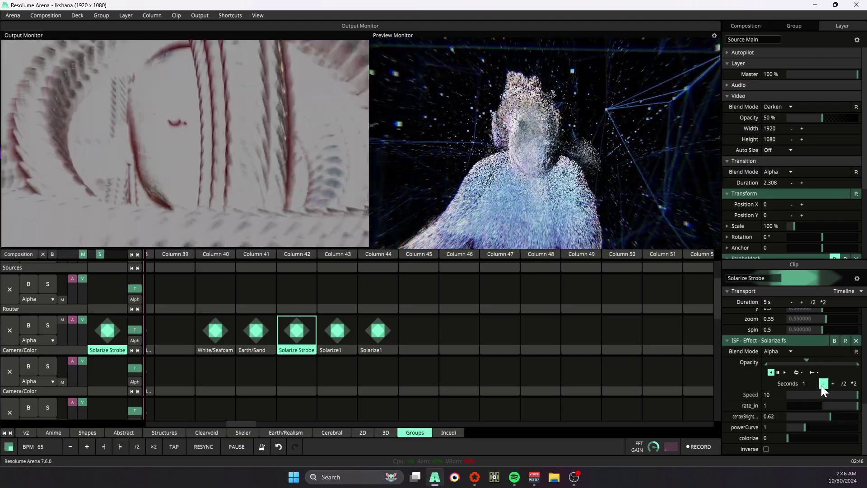
left_click_drag(821, 385, 823, 384)
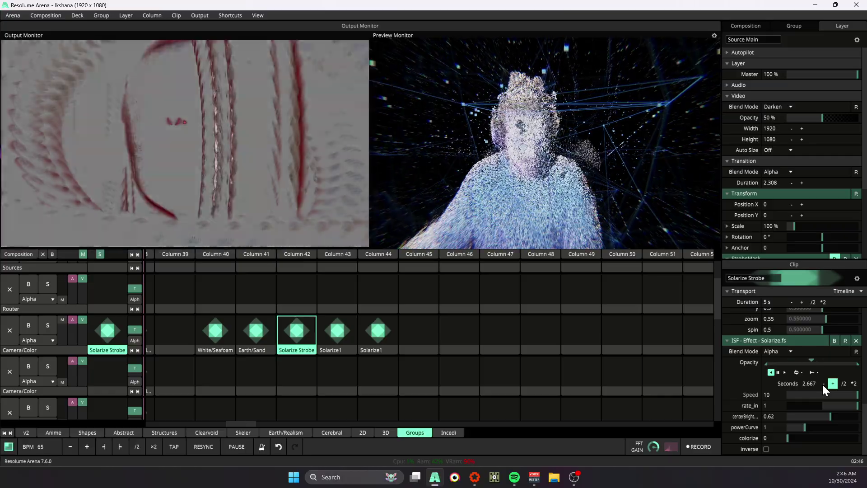
left_click(823, 383)
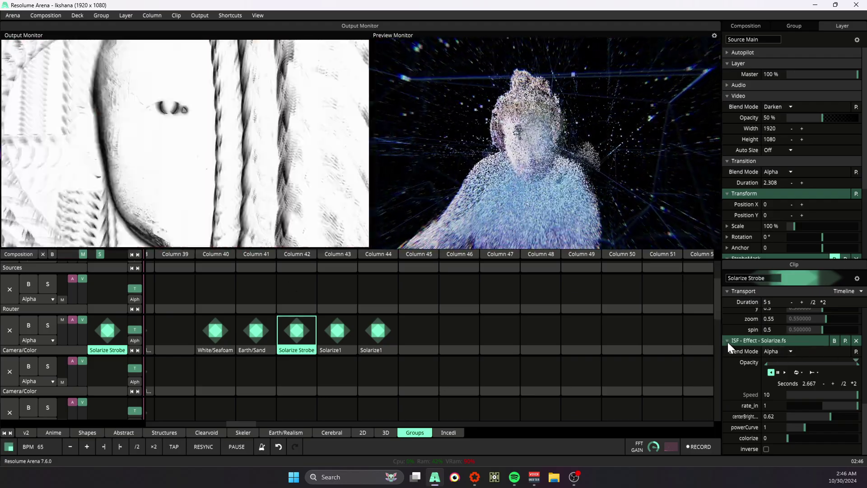
Collapse the Solarize, AceTrails and FeedbackPro effect settings of the Solarize Strobe clip
left_click(728, 341)
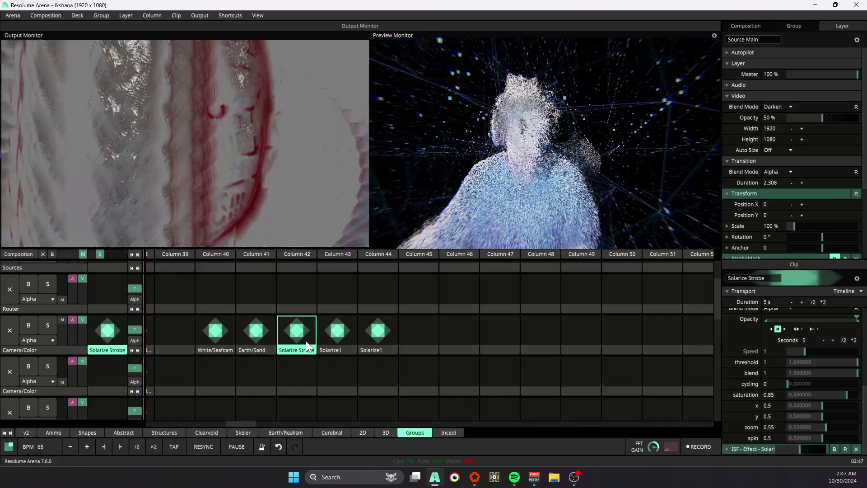
scroll(730, 380, "up", 3)
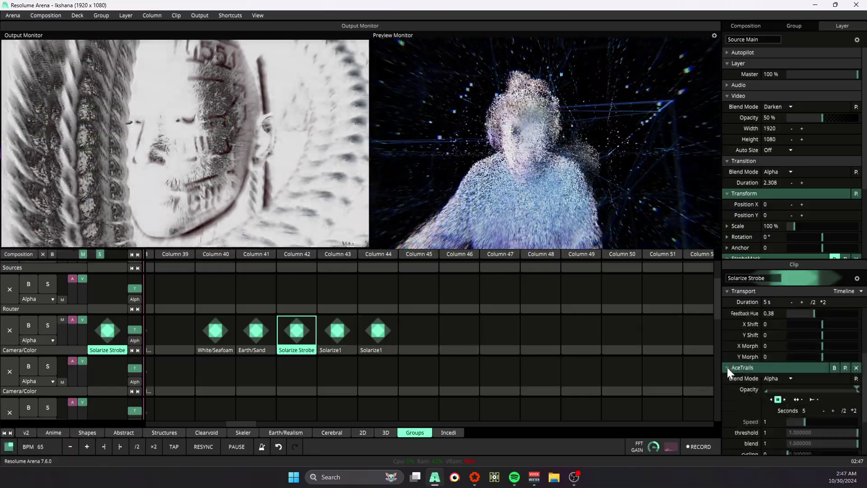
left_click(728, 367)
left_click(726, 329)
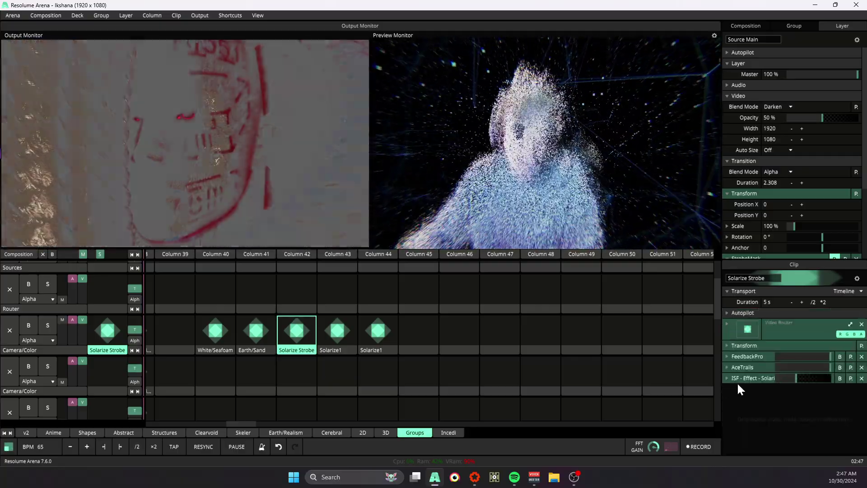
left_click(727, 368)
left_click(728, 370)
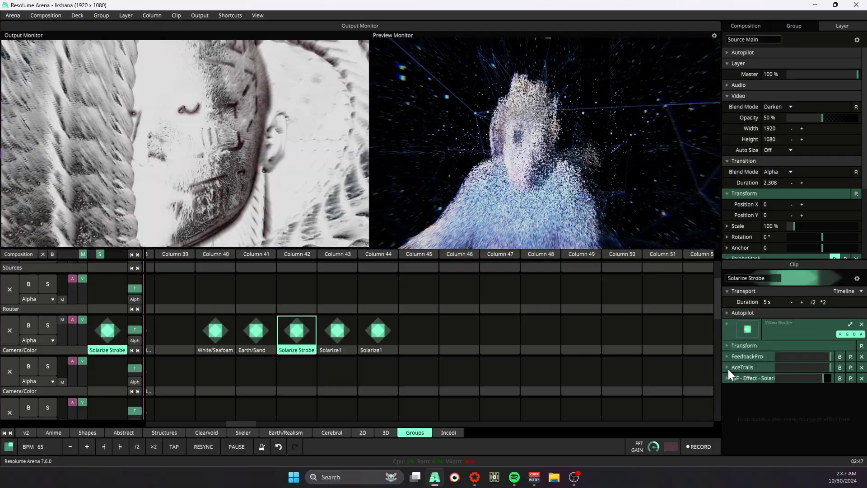